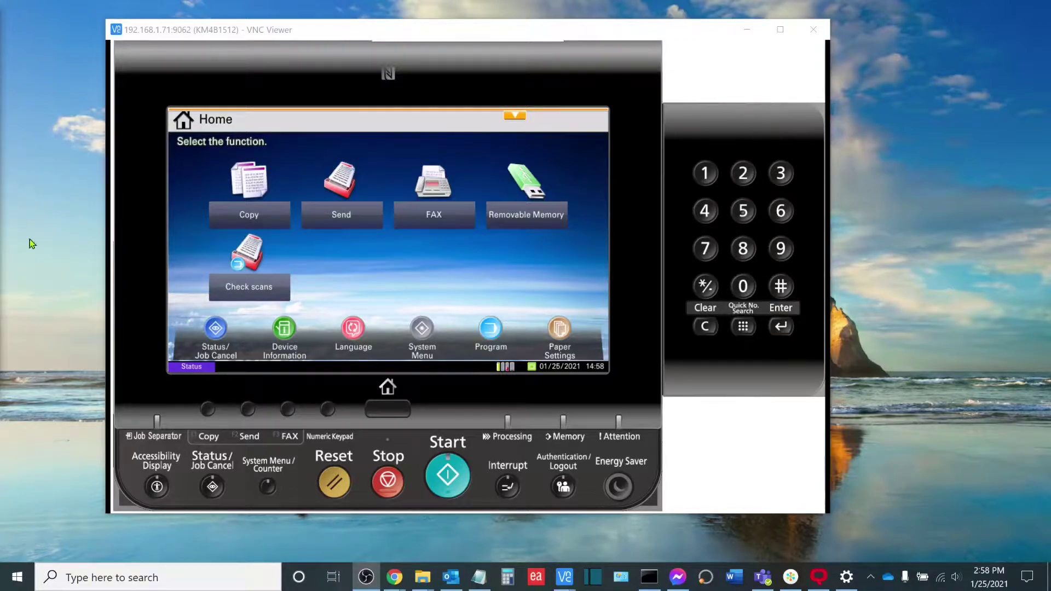
- Load the printer's Command Center RX web page at 192.168.1.71 in Chrome
mouse_move(392, 582)
left_click(467, 517)
left_click(341, 37)
type("192.168.1.71")
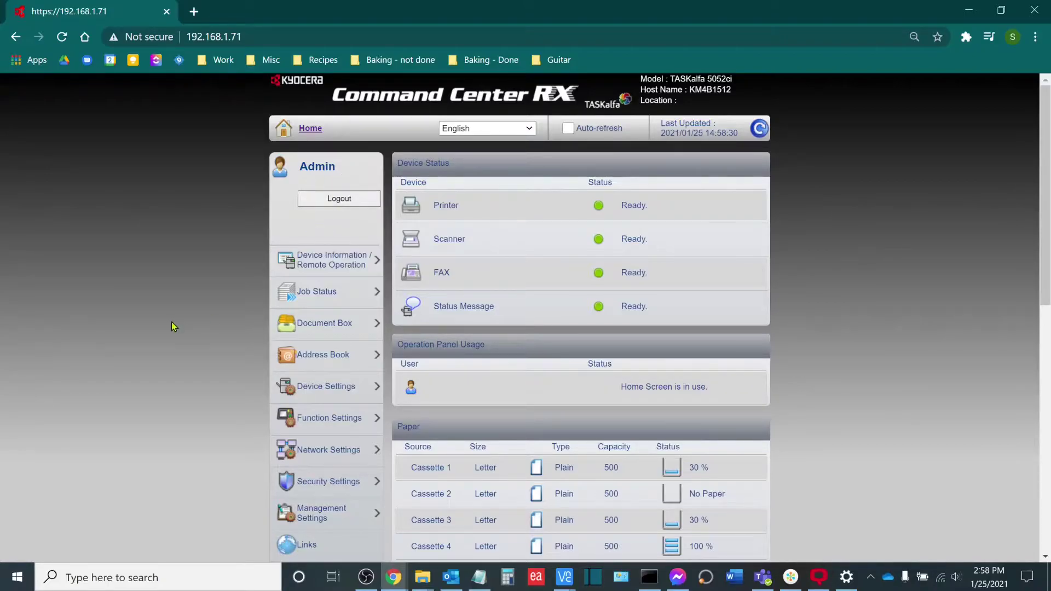
scroll(171, 323, "down", 1)
- Go to the RX/Forward Rules page under Function Settings
left_click(278, 343)
scroll(220, 320, "down", 2)
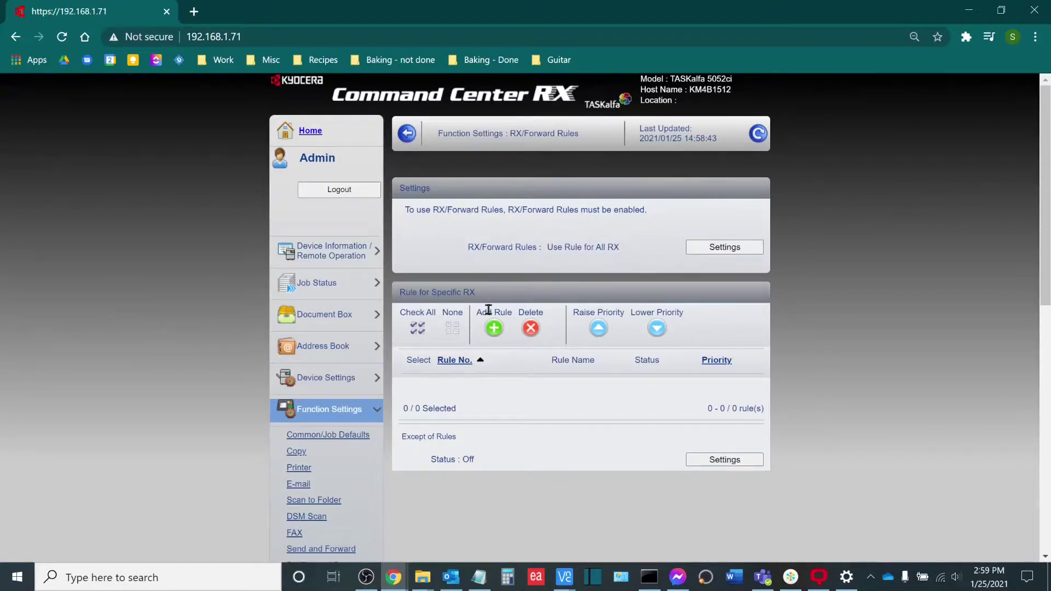
- Edit the RX/Forward Rules settings, trying Use Rule for Specific RX before settling on Use Rule for All RX
left_click(701, 249)
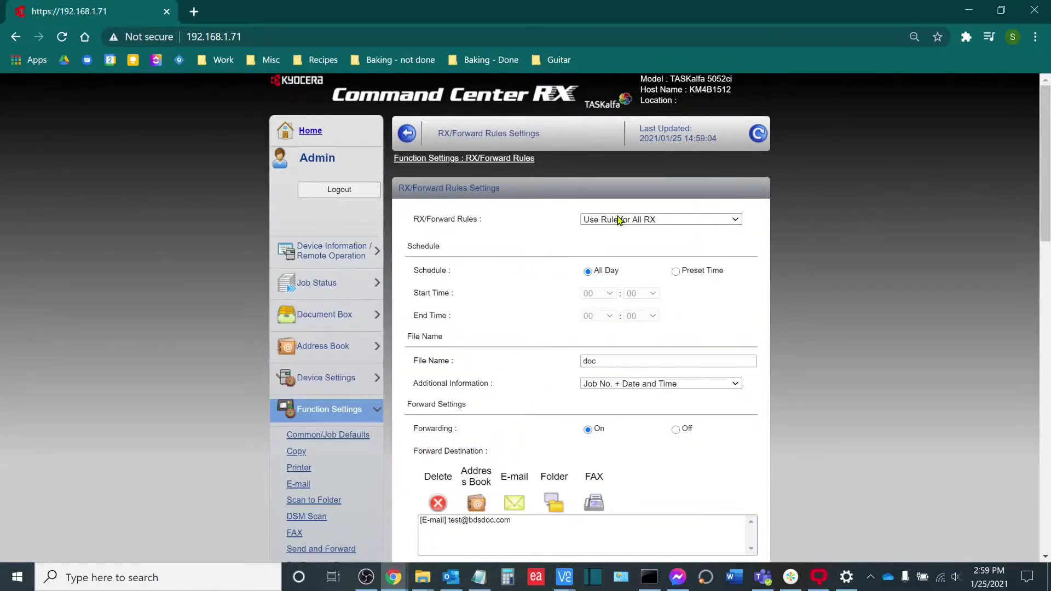
left_click(618, 219)
left_click(624, 241)
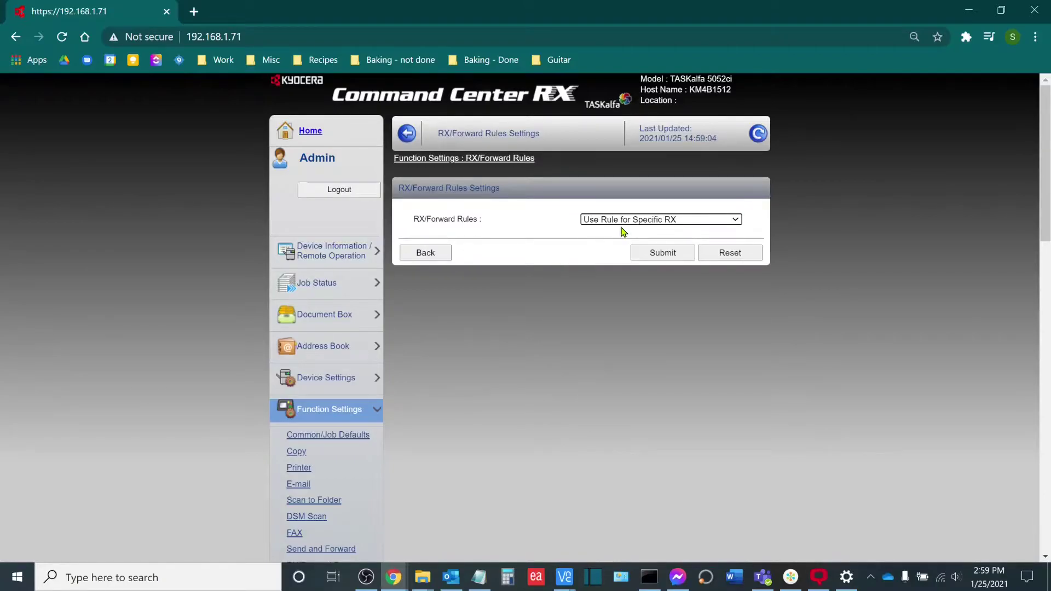
left_click(639, 220)
left_click(600, 251)
scroll(527, 305, "down", 1)
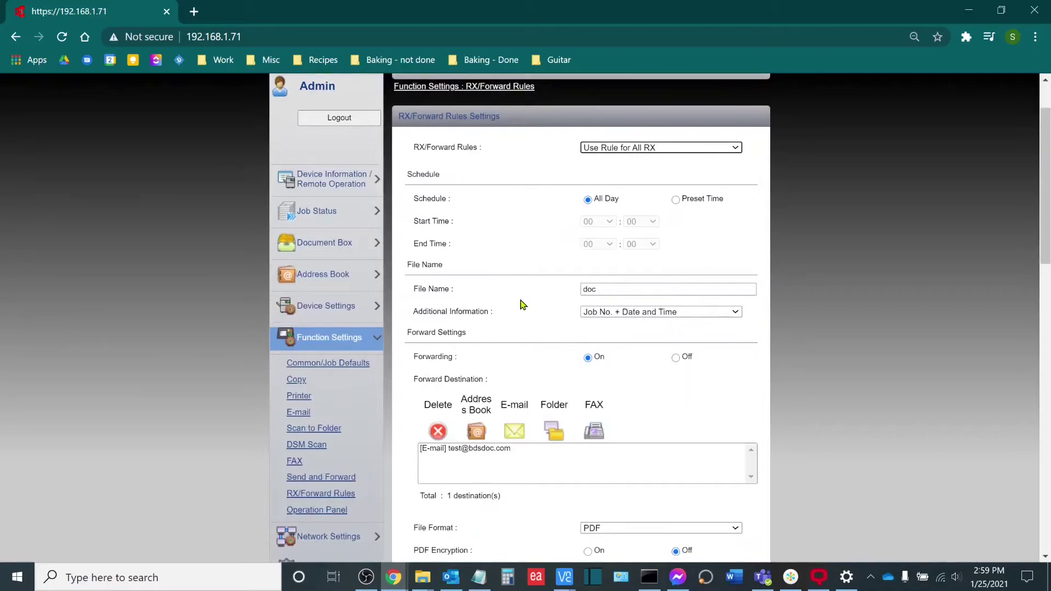
scroll(473, 329, "down", 1)
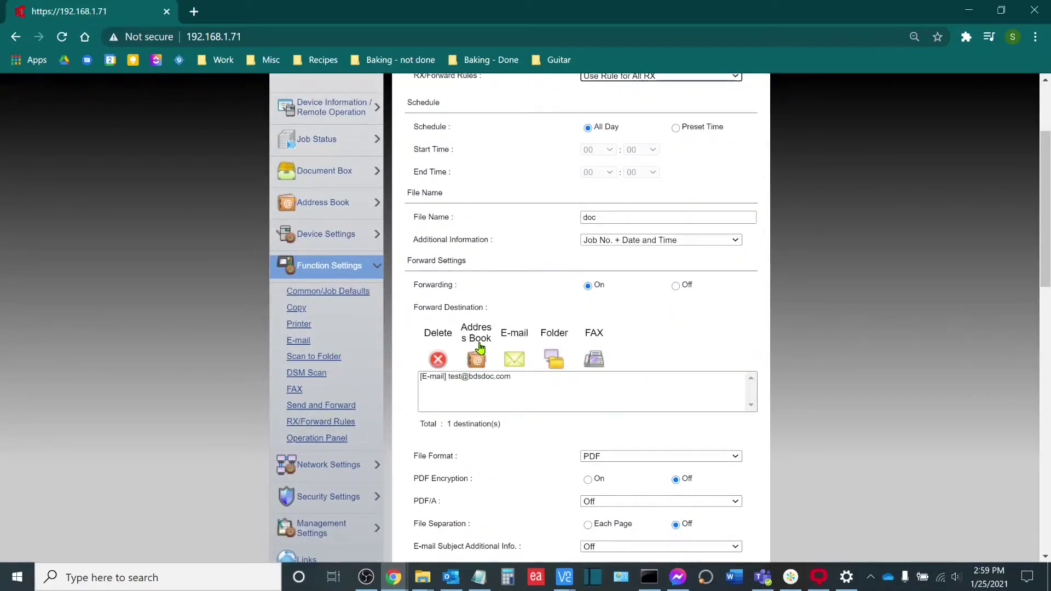
scroll(515, 151, "up", 1)
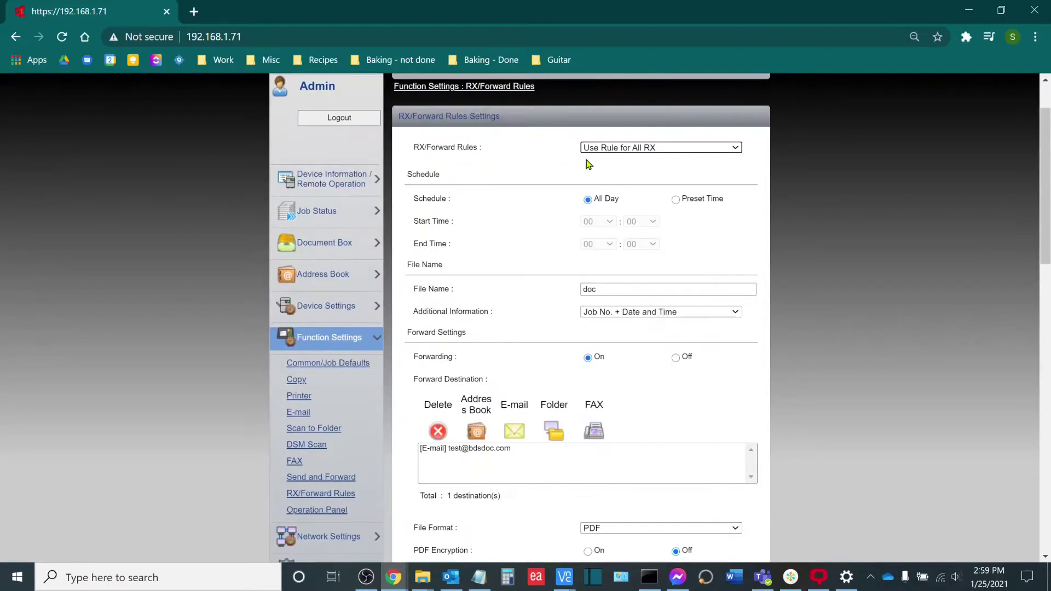
scroll(546, 184, "down", 1)
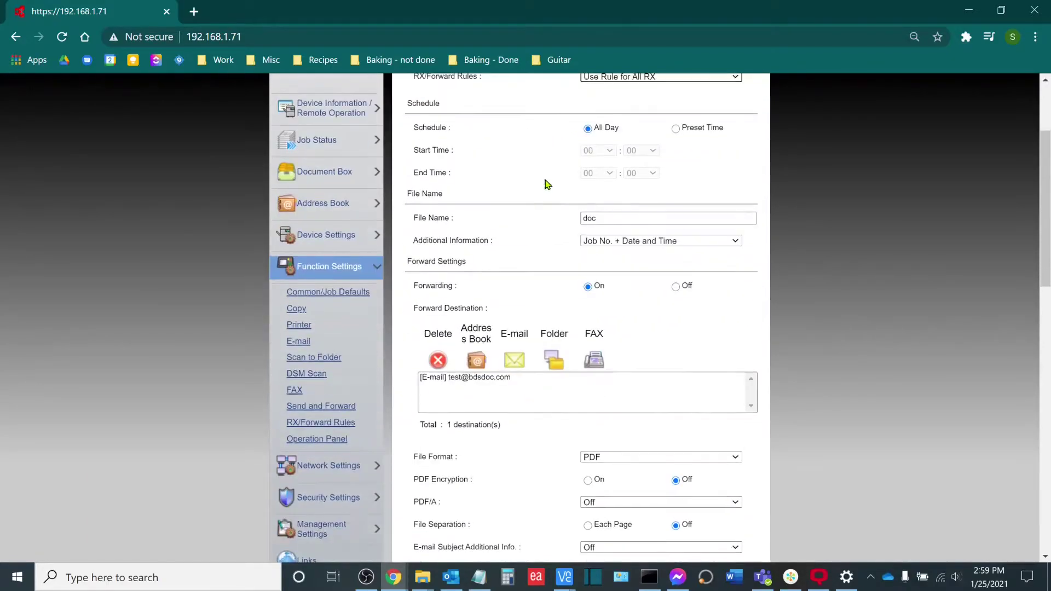
scroll(546, 184, "down", 1)
left_click_drag(414, 235, 542, 229)
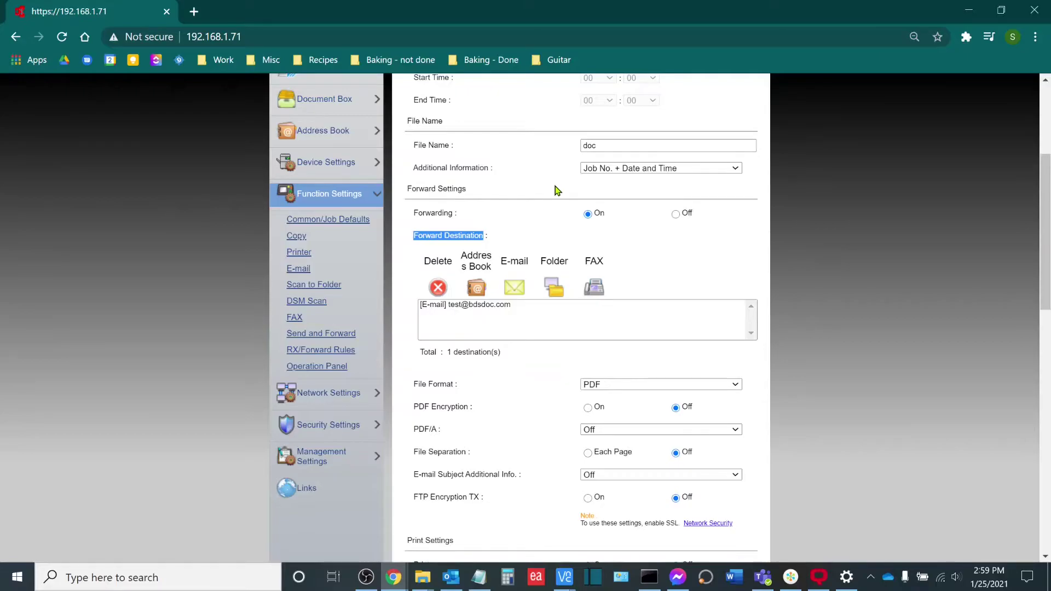
scroll(542, 230, "down", 3)
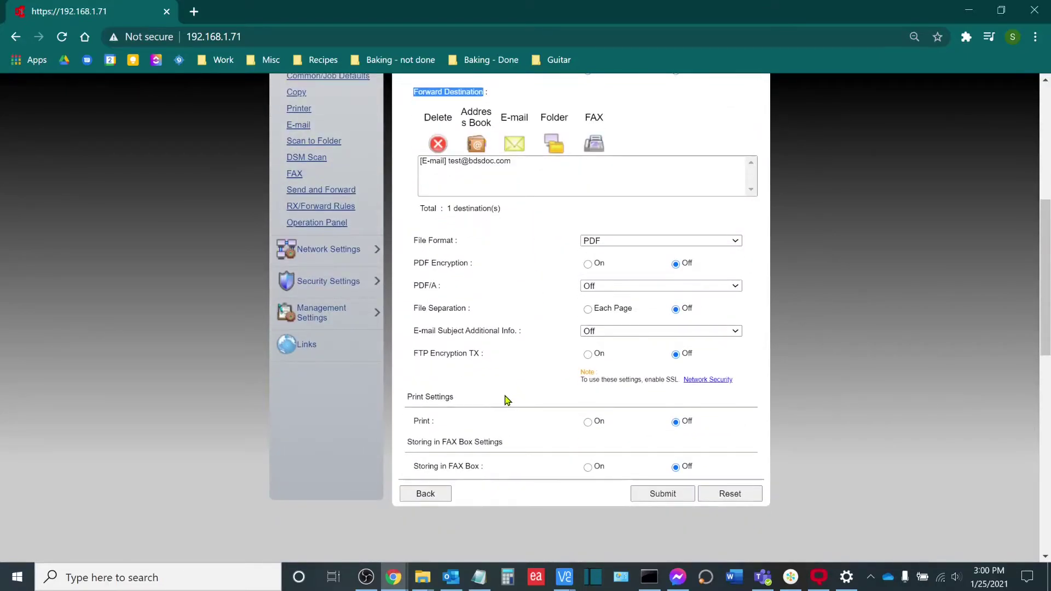
- Highlight the Print Settings heading text on the settings form
left_click_drag(412, 396, 500, 408)
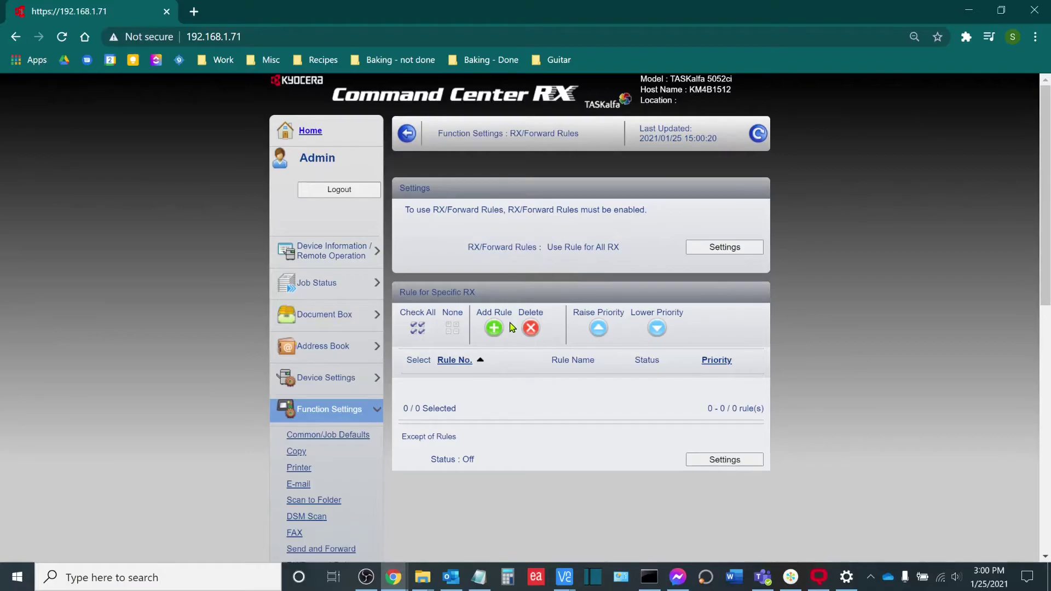
- Add a new receive rule, numbered 001, and select its Rule Name field
left_click(494, 329)
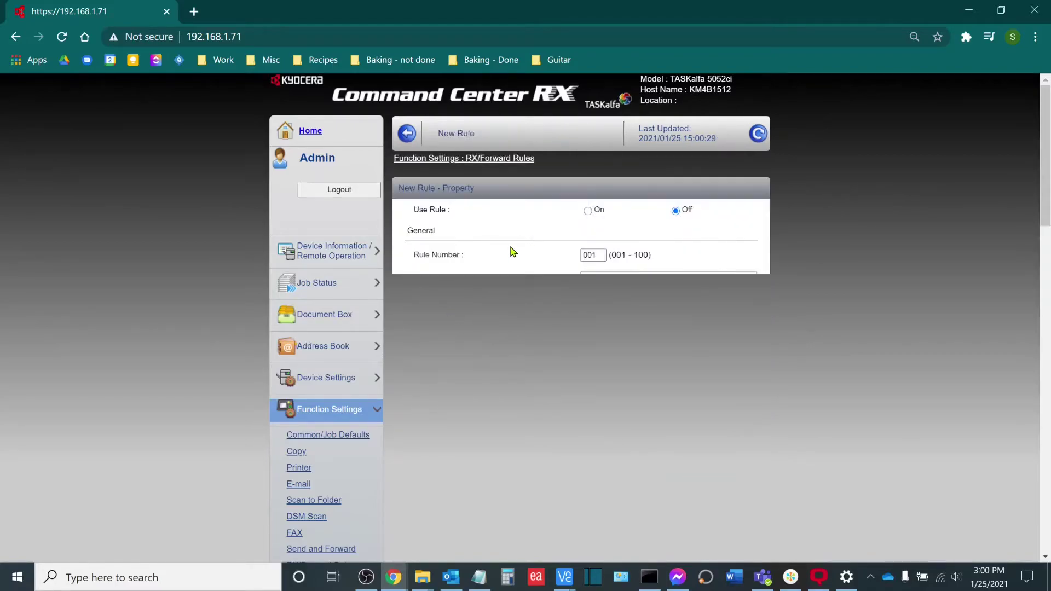
left_click(585, 272)
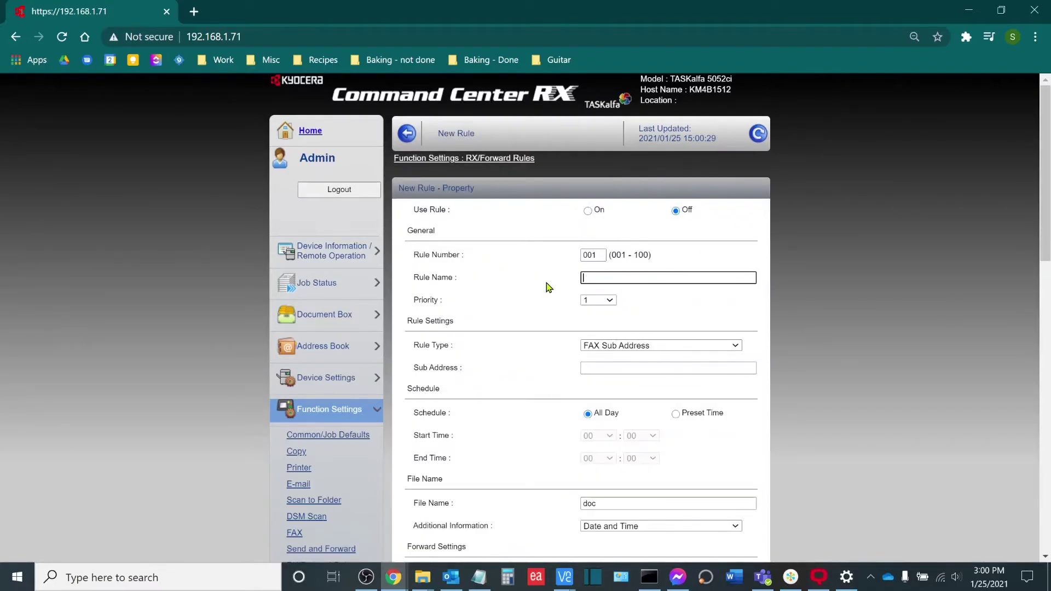
scroll(538, 289, "down", 1)
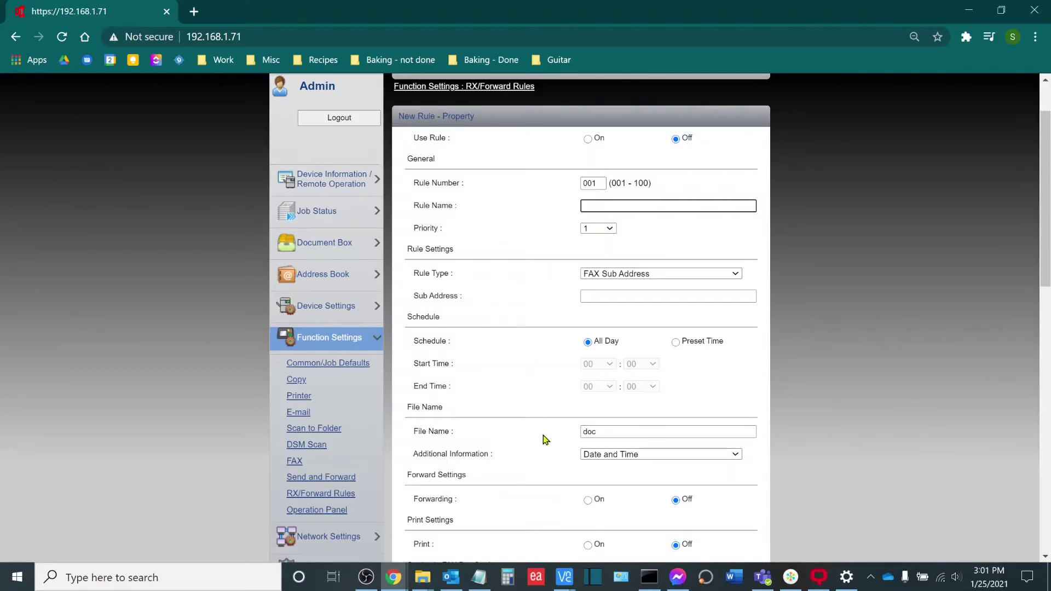
- On the remote touch panel, go to System Menu and then the FAX settings
left_click(564, 576)
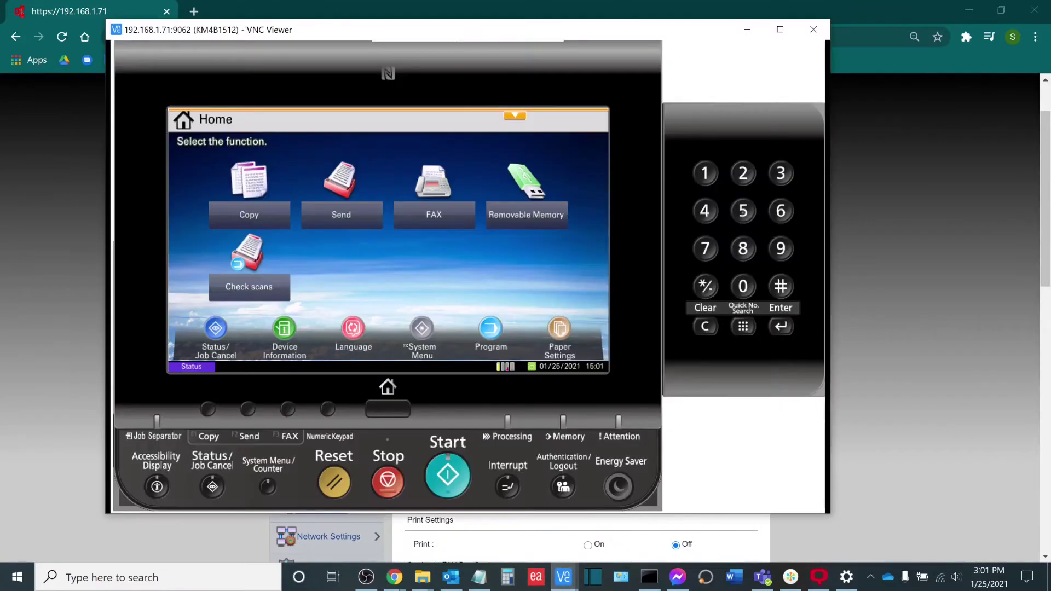
left_click(405, 346)
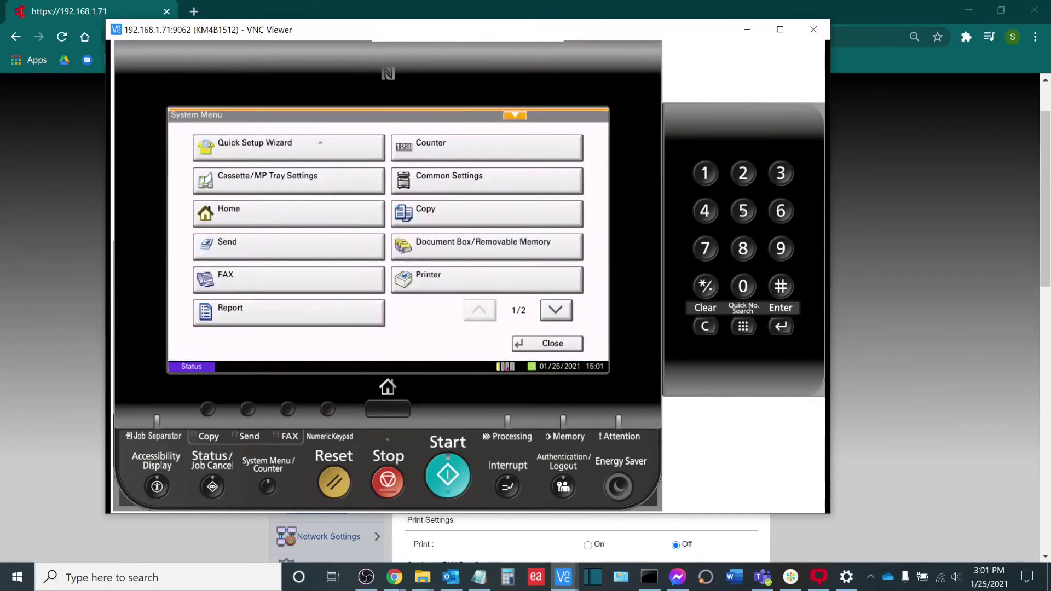
left_click(269, 280)
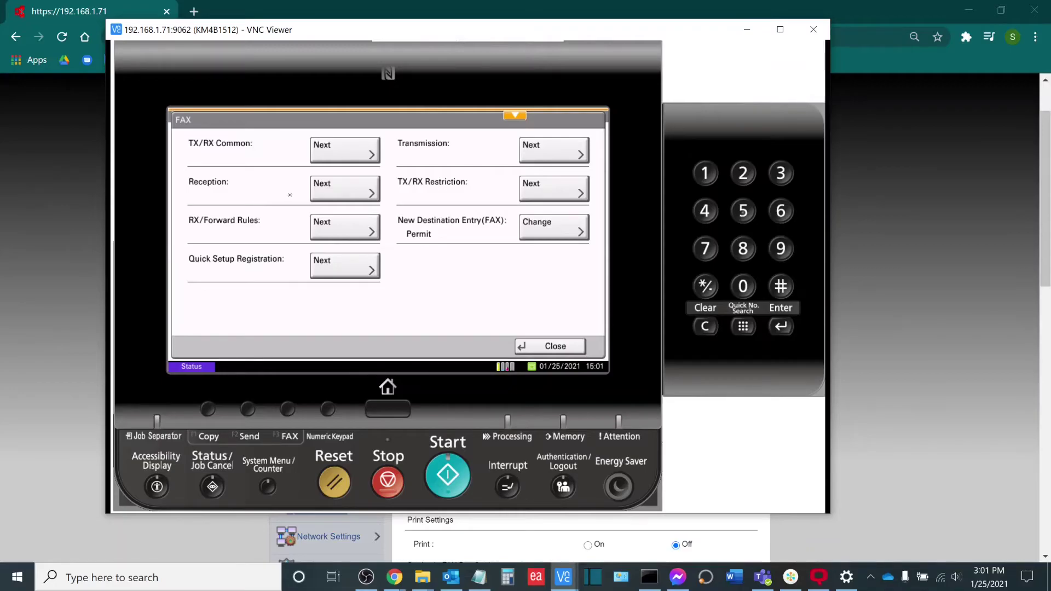
- Go through RX/Forward Rules and Forward Settings to the Forward Destination list showing one e-mail address
left_click(318, 221)
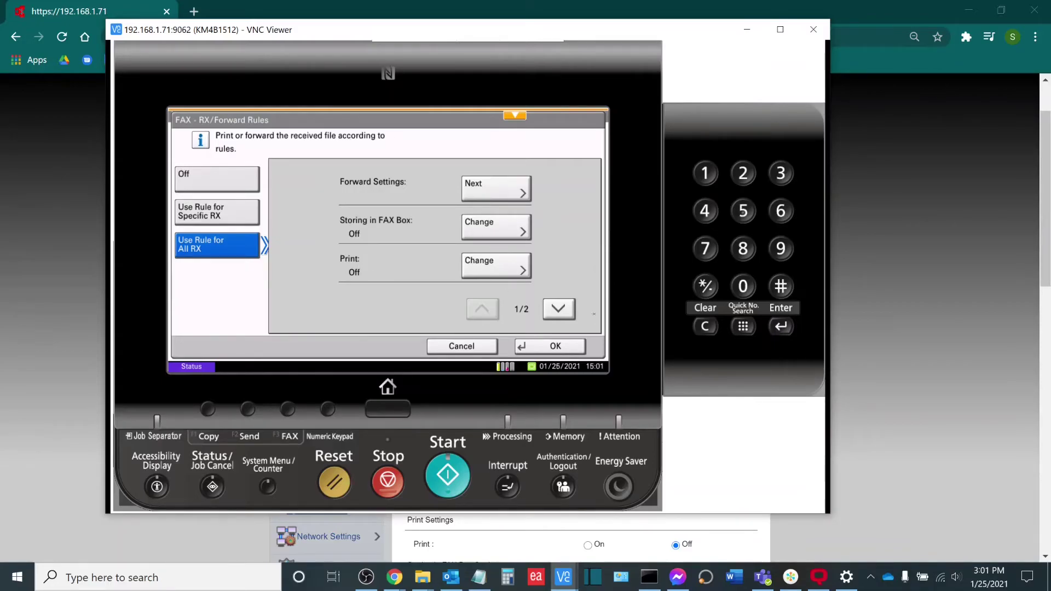
left_click(508, 190)
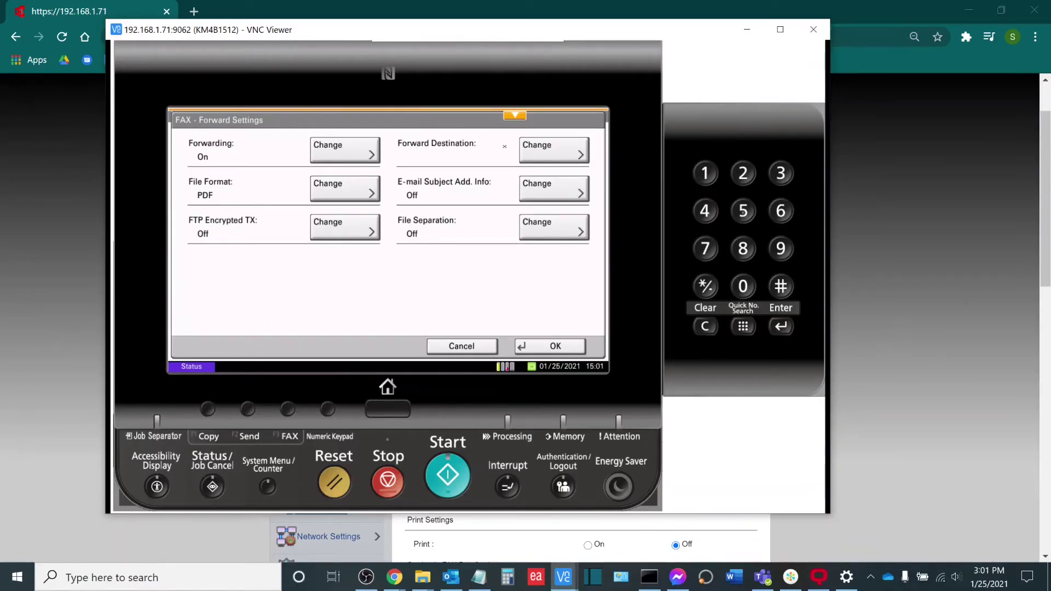
left_click(553, 150)
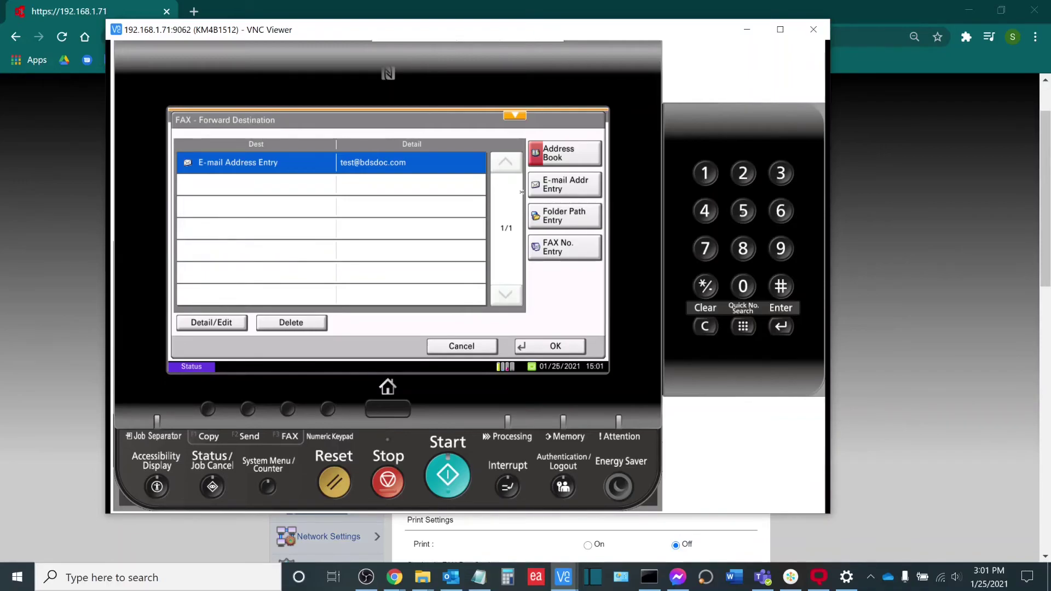
- Accept Forward Settings and RX/Forward Rules with OK, then close the FAX and System menus
left_click(549, 355)
left_click(550, 355)
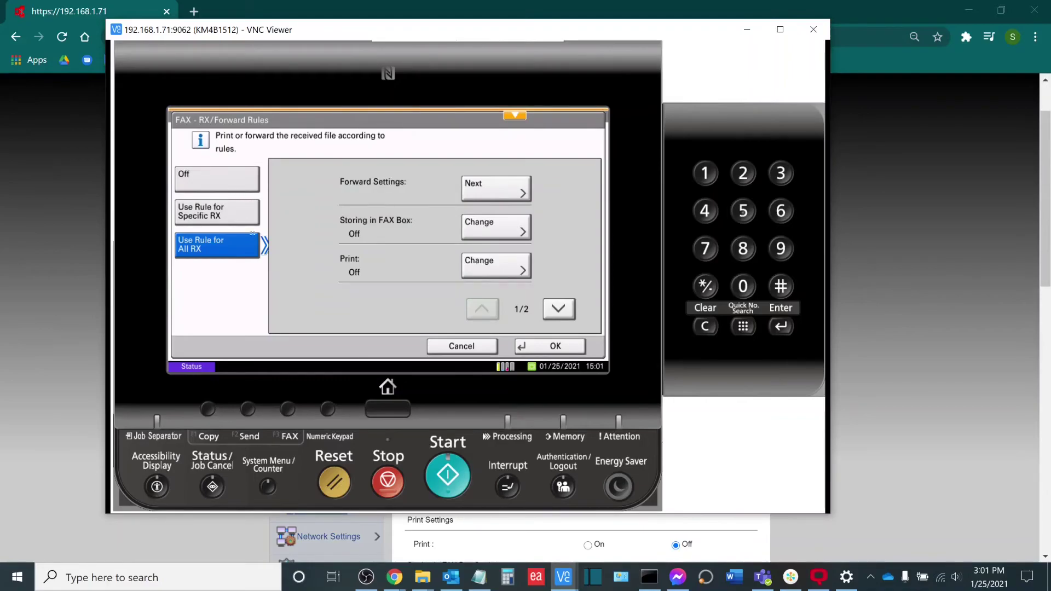
left_click(554, 346)
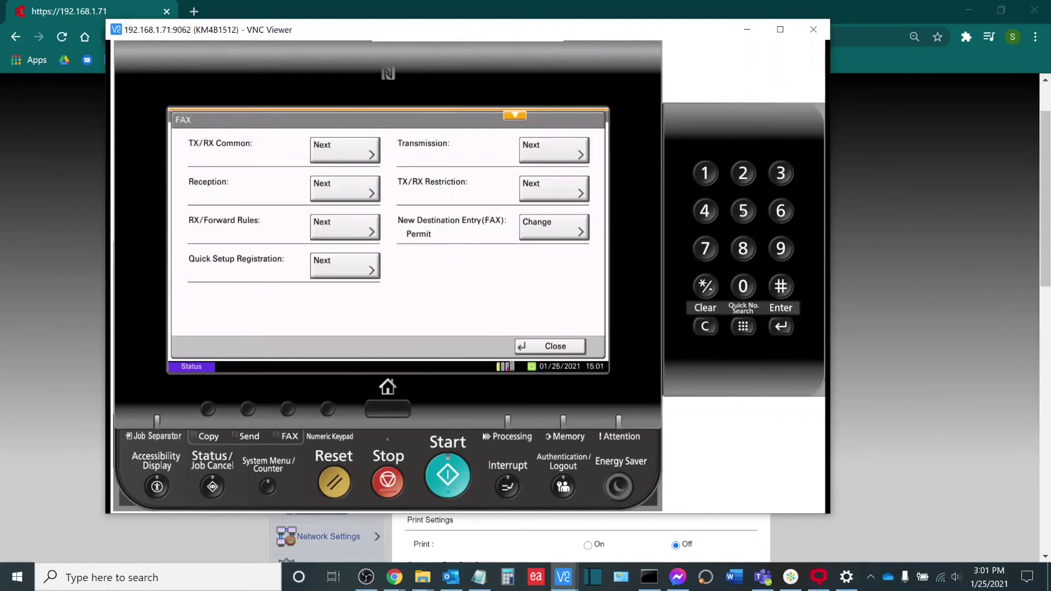
left_click(556, 344)
left_click(556, 344)
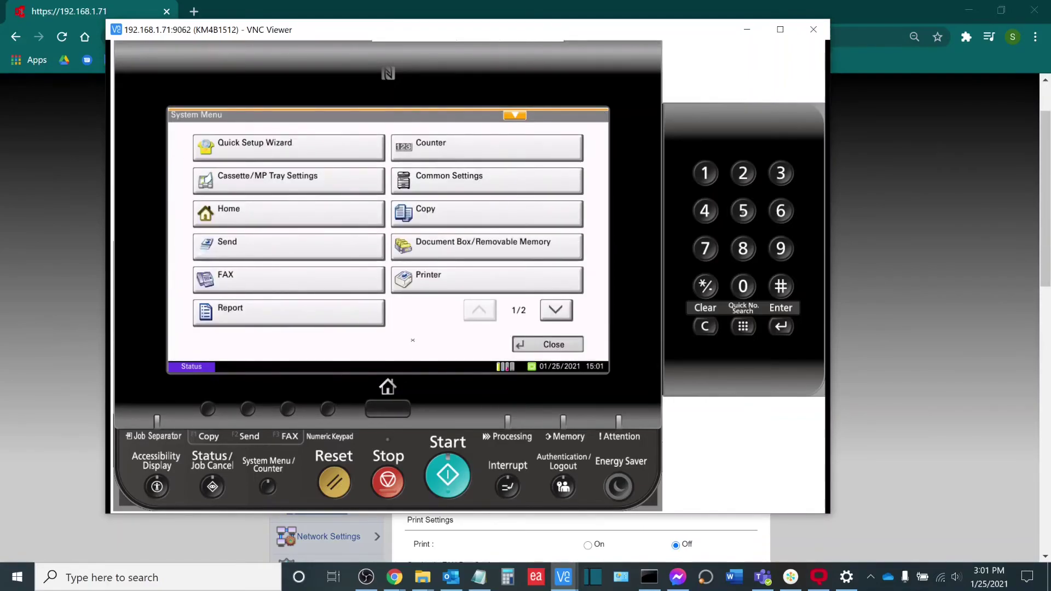